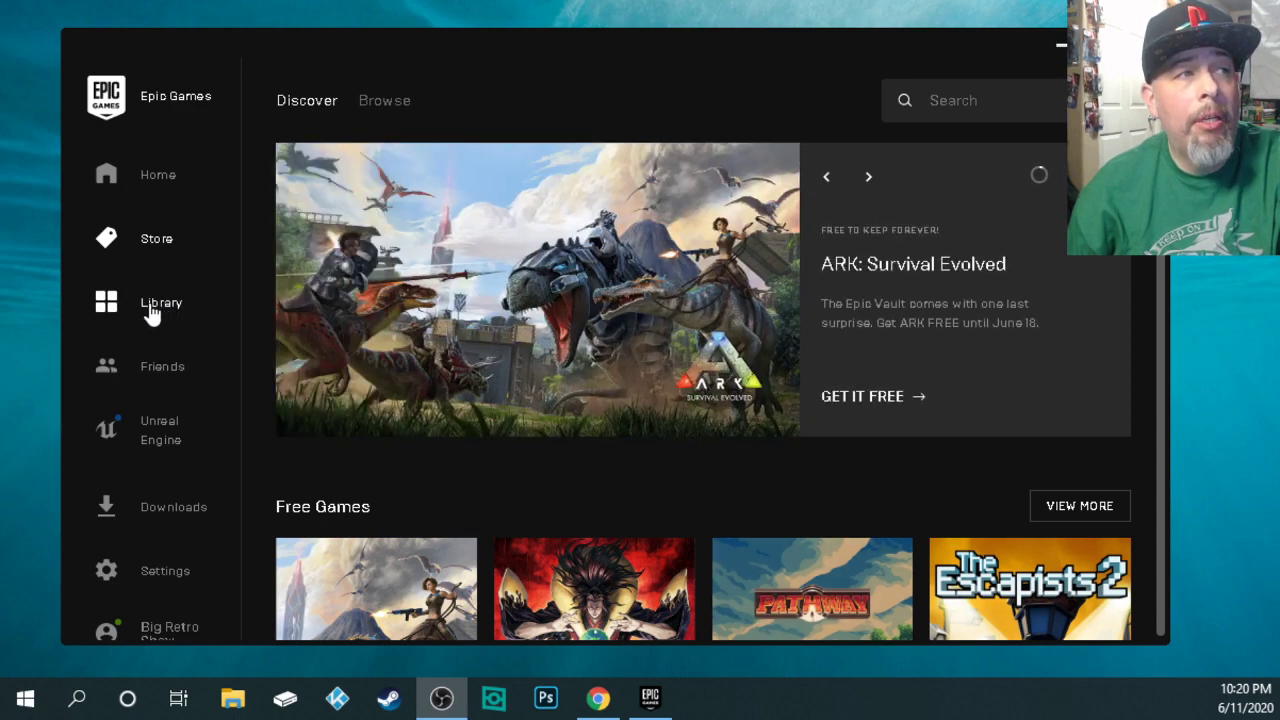
Try to launch Samurai Shodown NEOGEO Collection from the Epic Games library, and close the launcher.
click(150, 310)
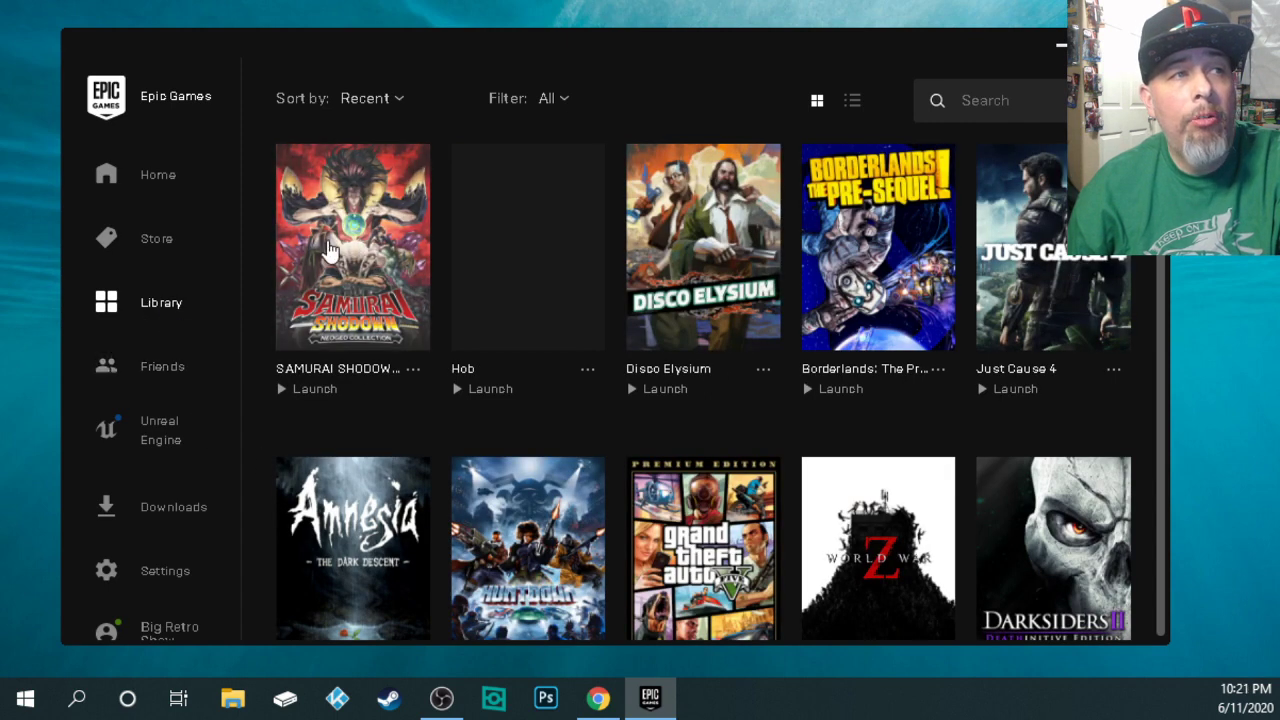
click(286, 396)
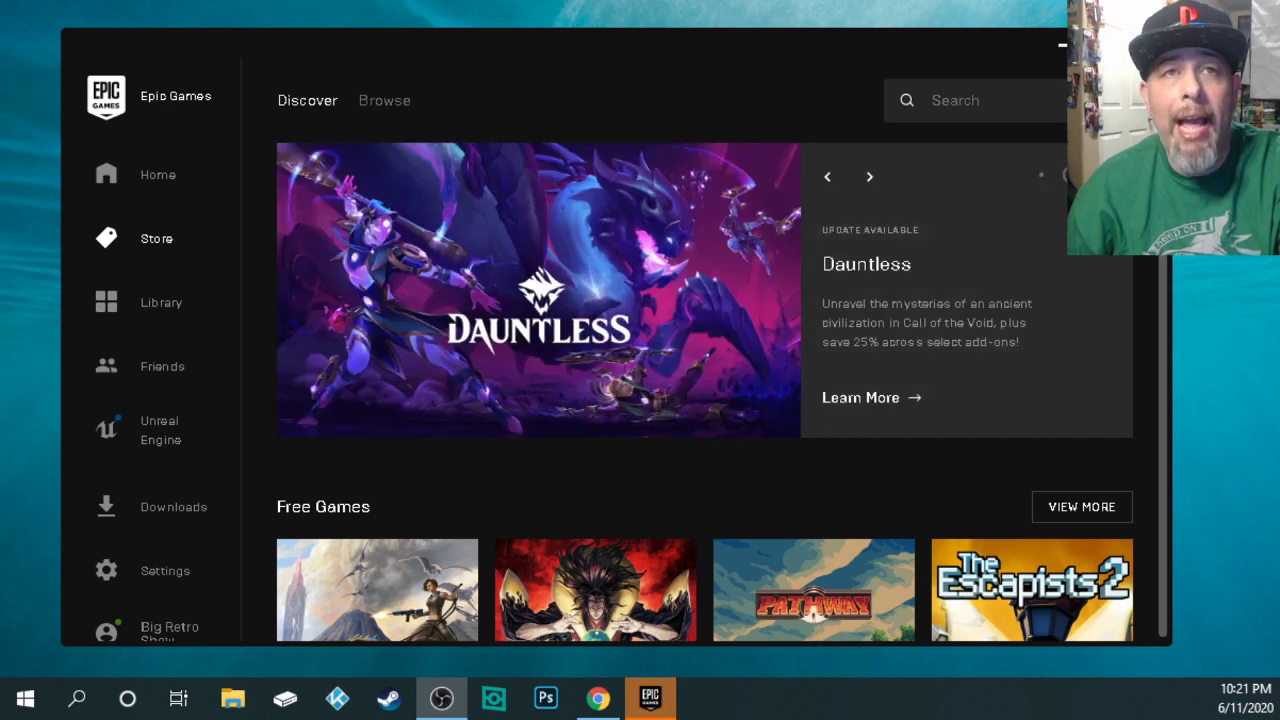
key(alt+F4)
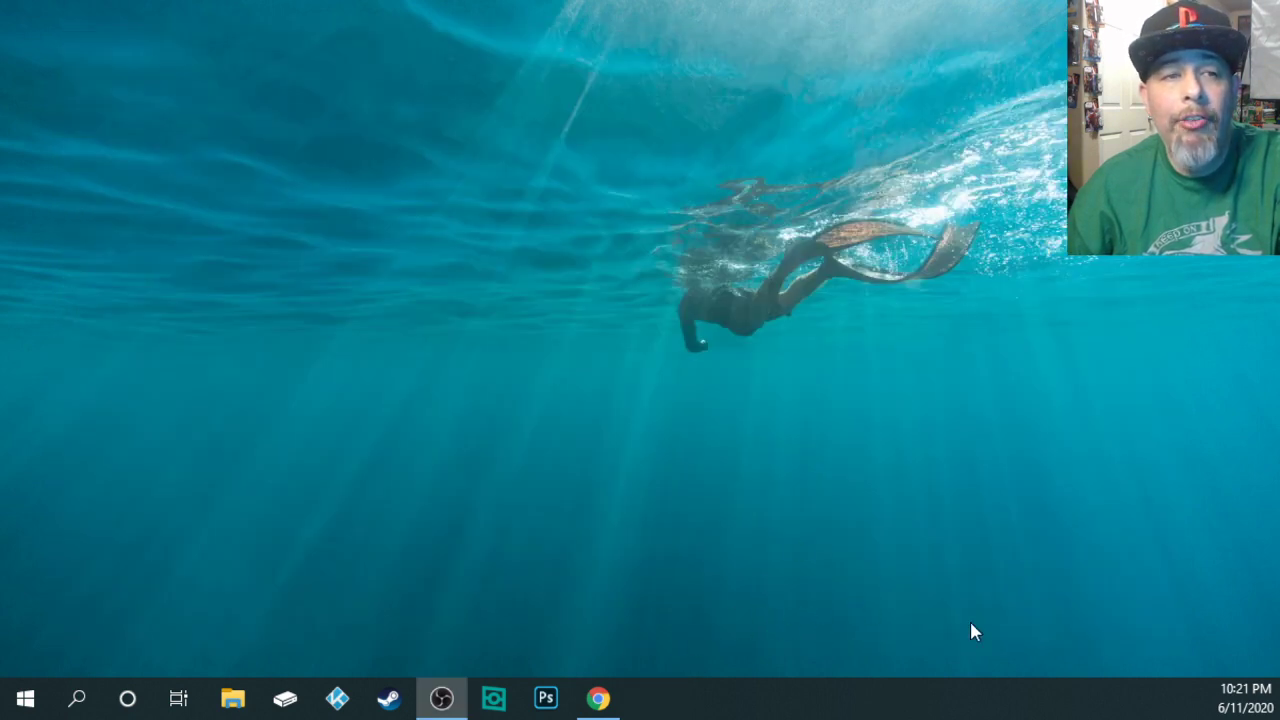
End the EpicGamesLauncher background process in Task Manager and close Task Manager.
right_click(895, 700)
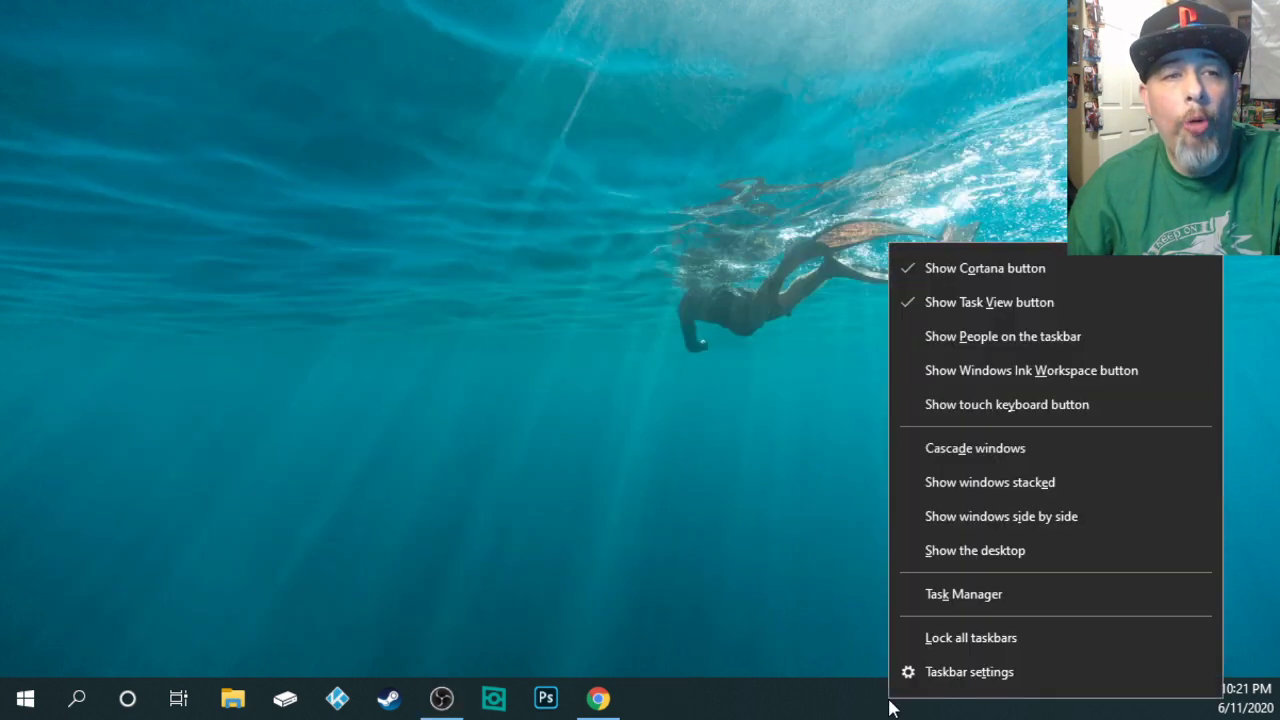
click(957, 600)
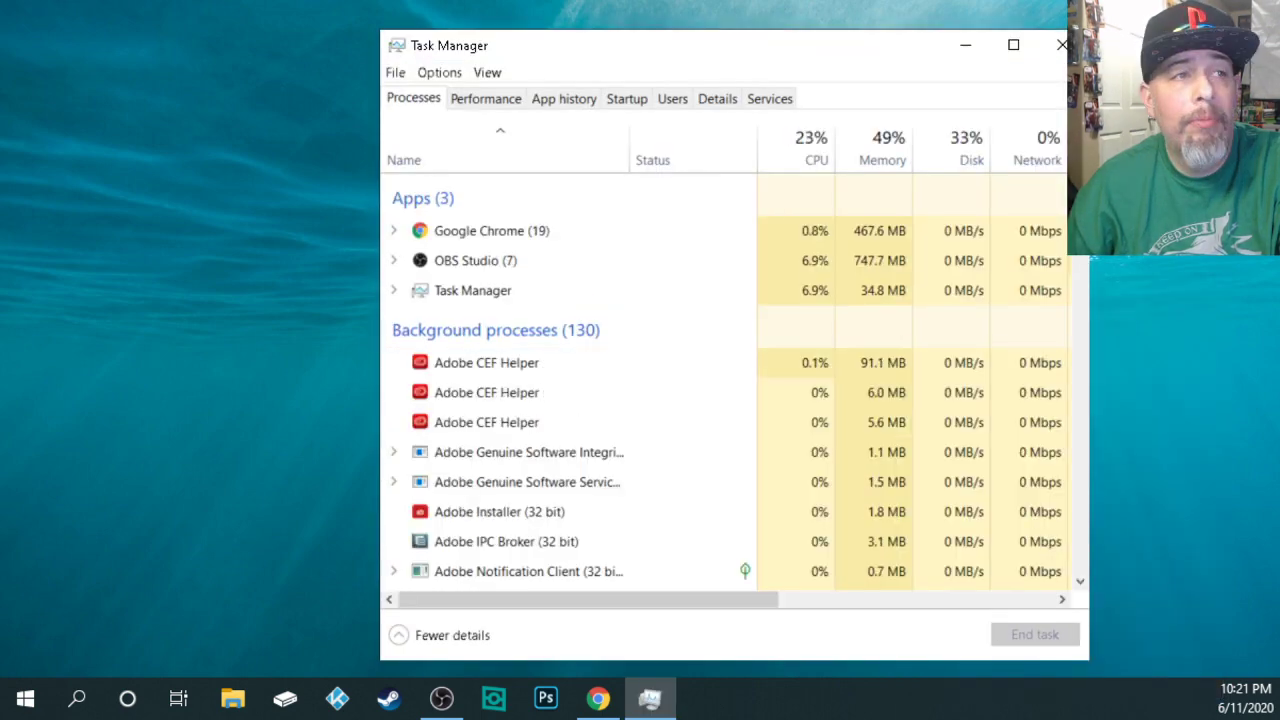
scroll(551, 331, down, 2)
scroll(551, 331, down, 4)
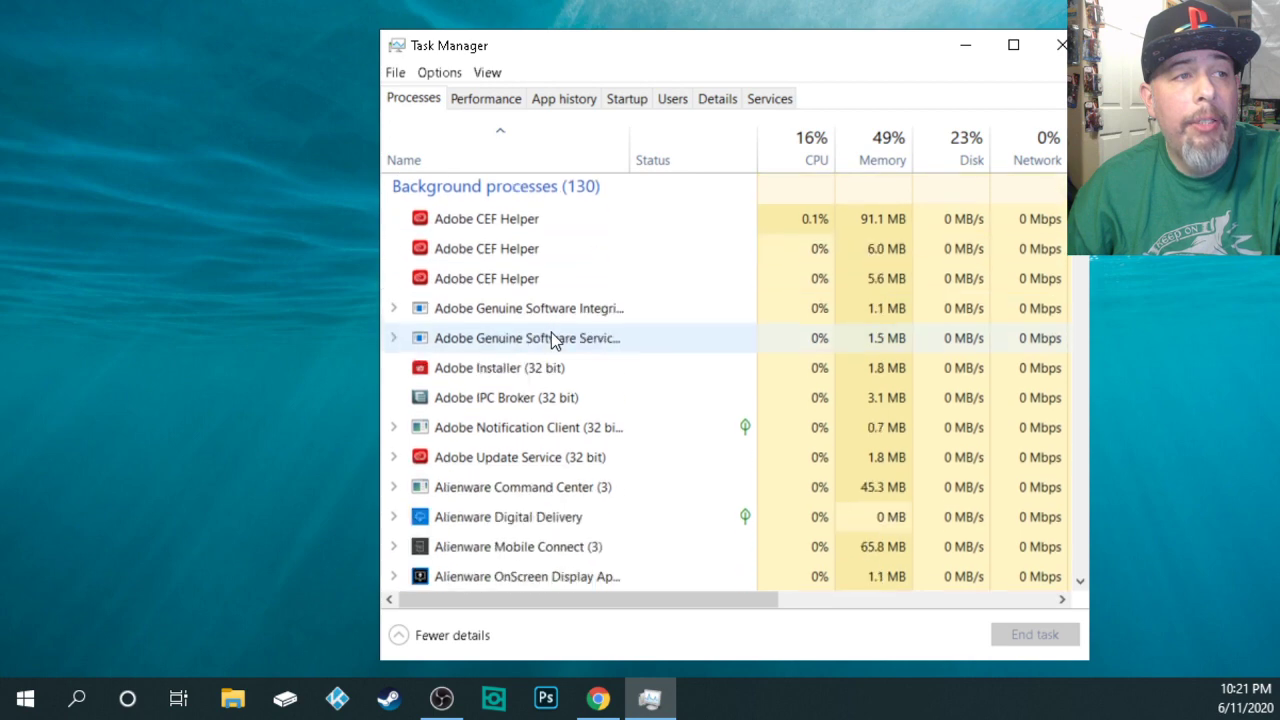
scroll(555, 333, down, 6)
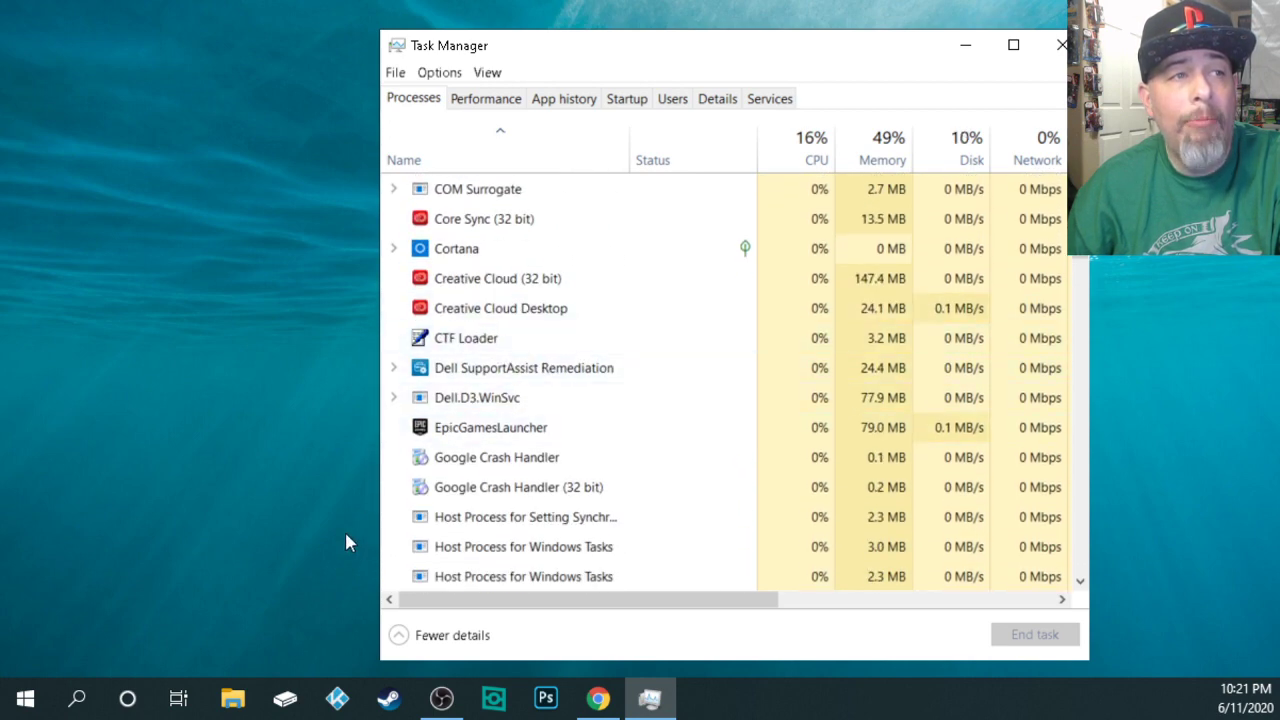
click(484, 430)
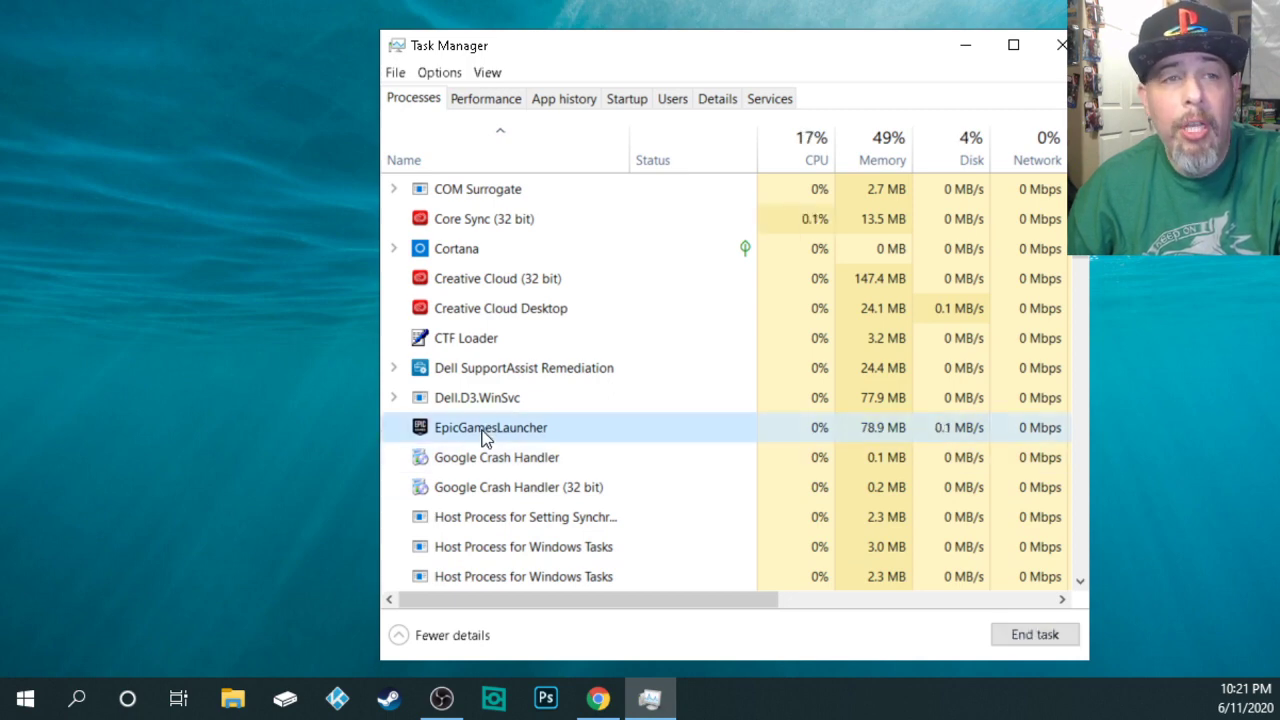
click(1033, 636)
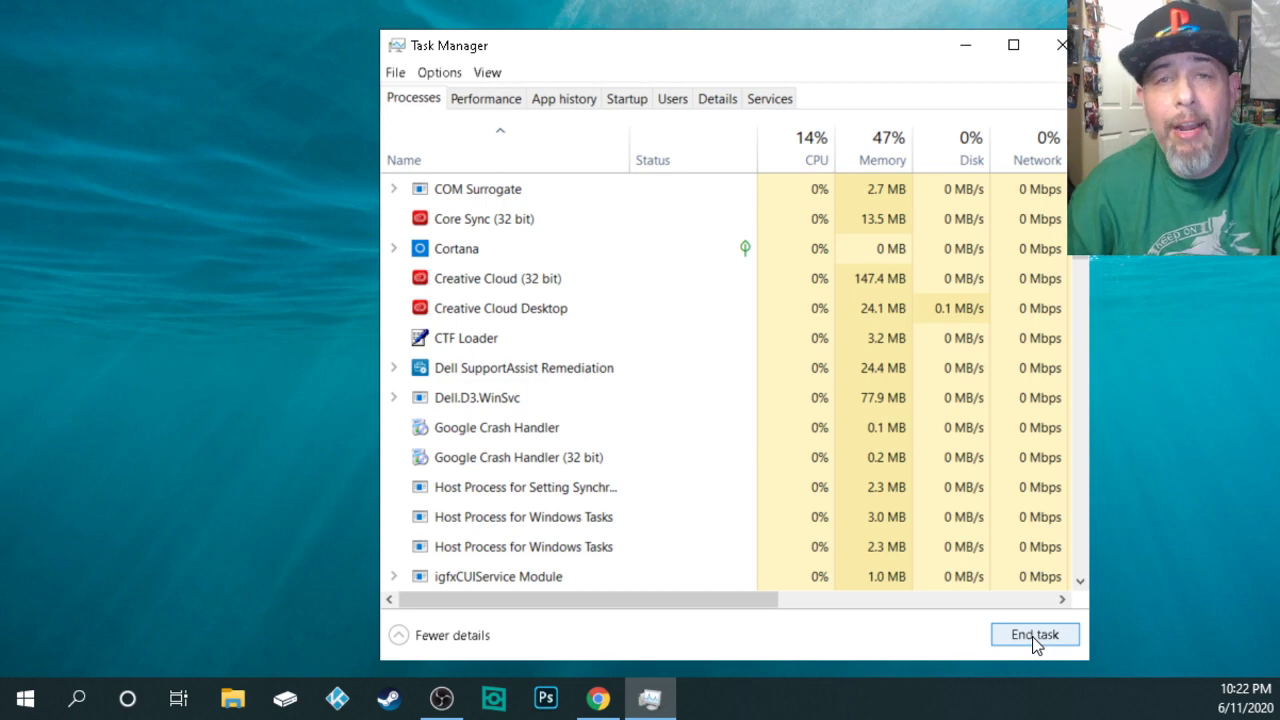
click(1060, 46)
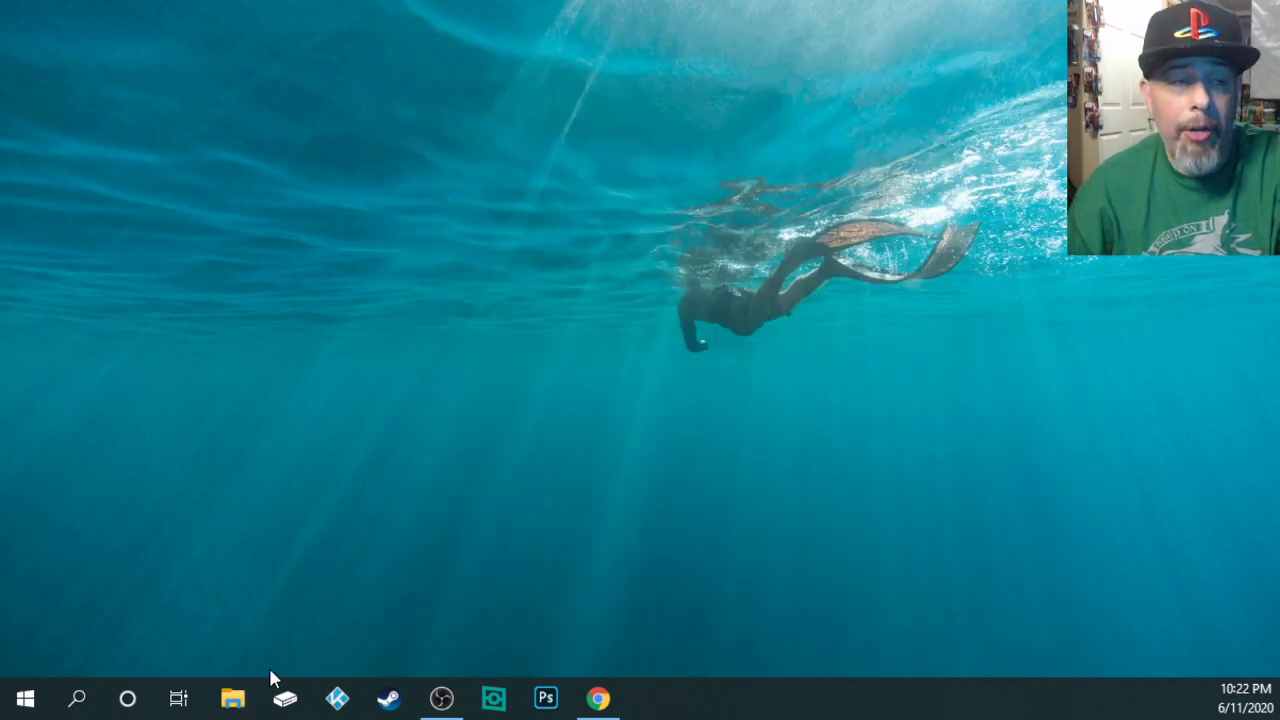
Search Windows Settings for "variables" and open the Environment Variables dialog from the system environment variables result.
click(22, 706)
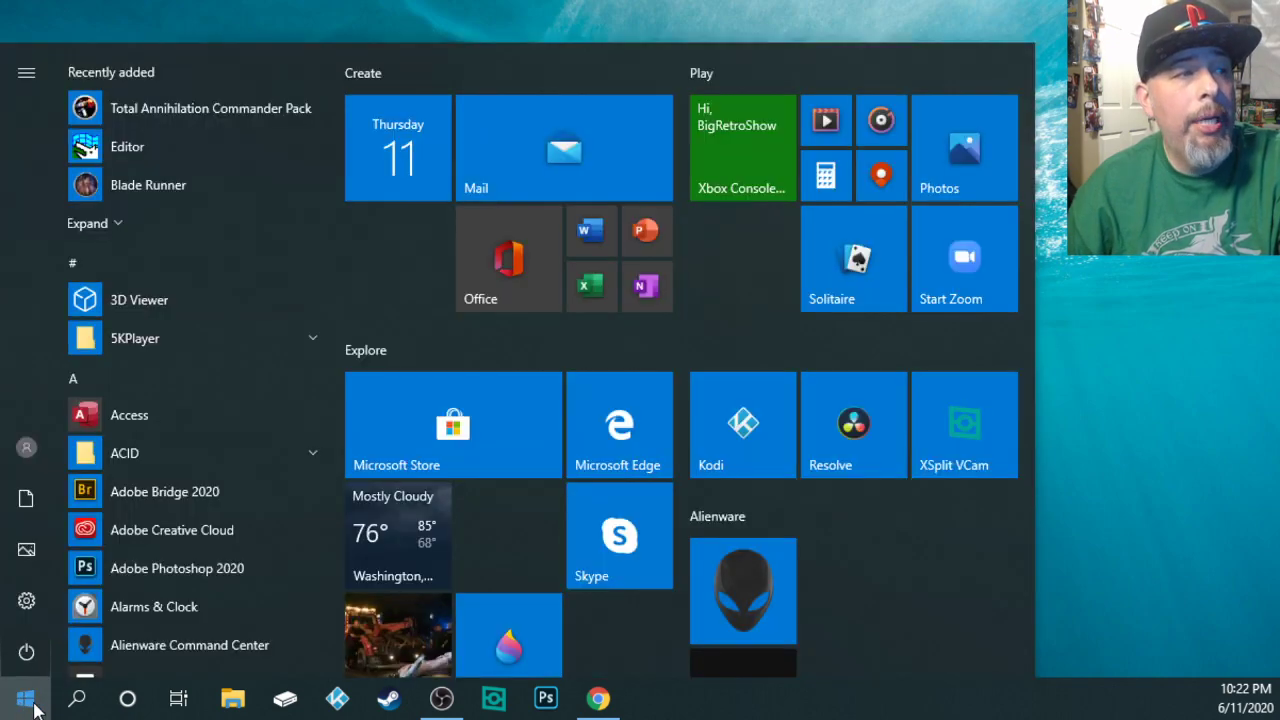
click(27, 614)
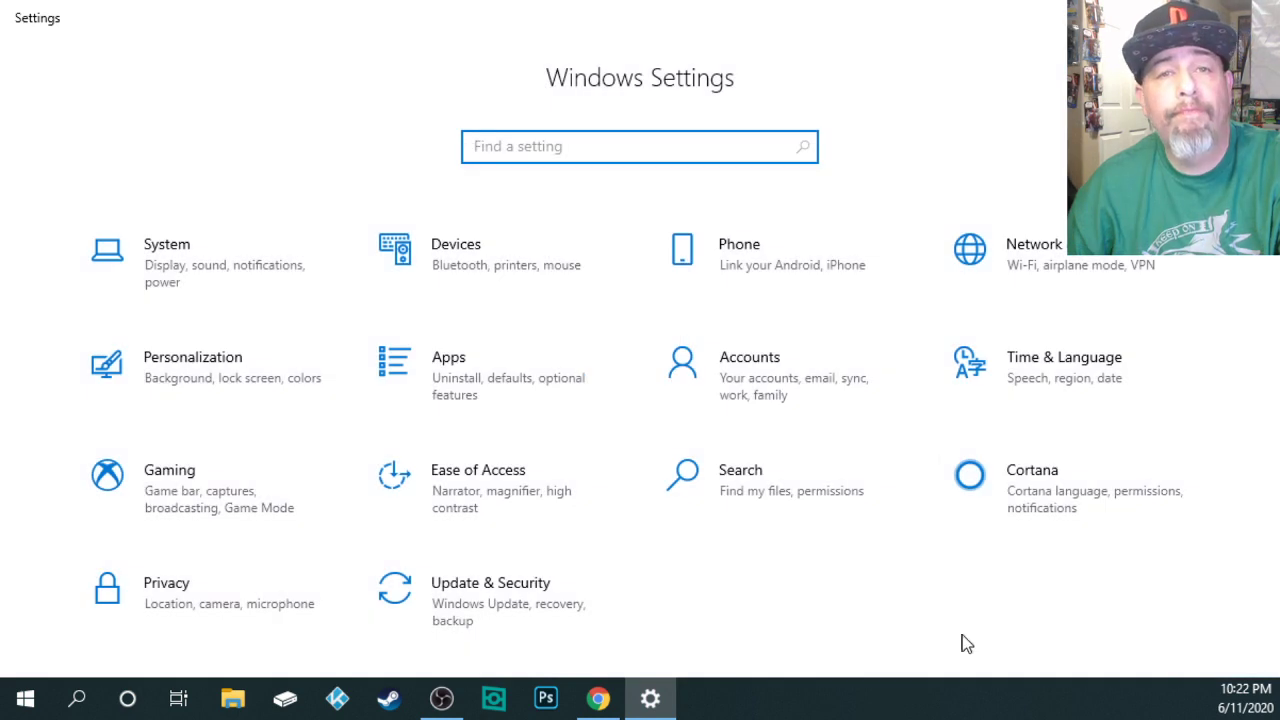
click(626, 149)
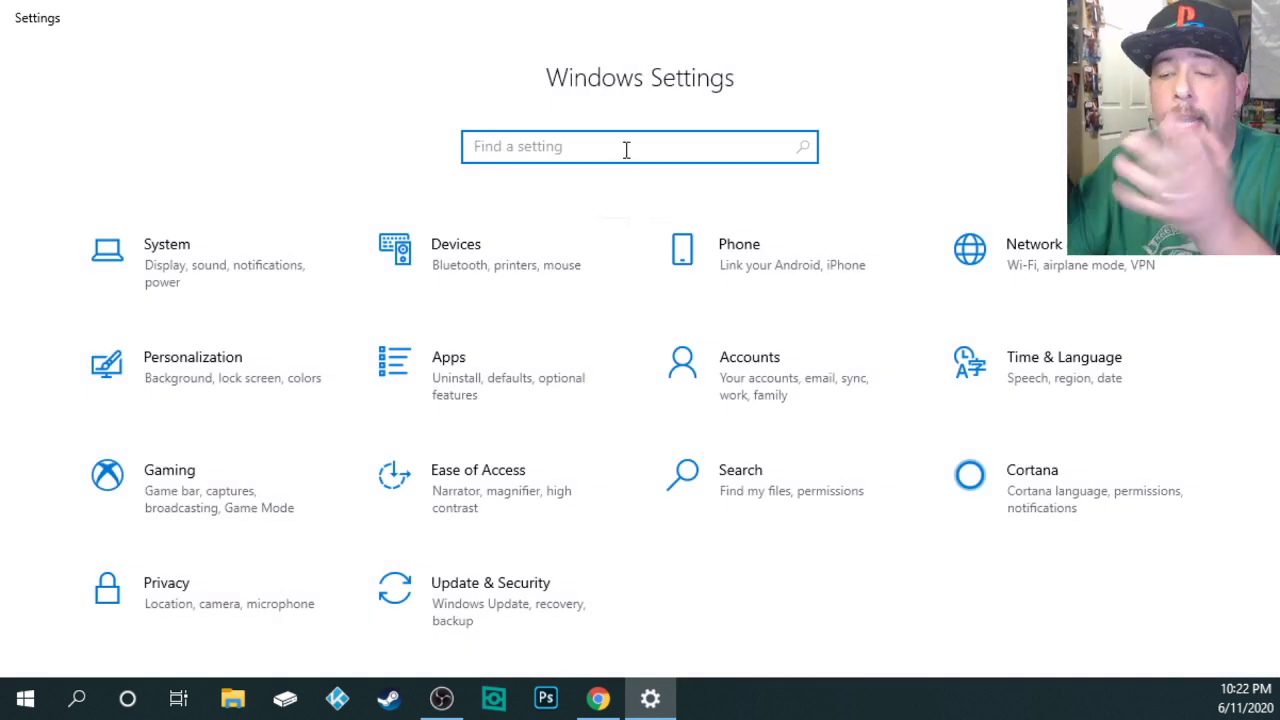
text(variables)
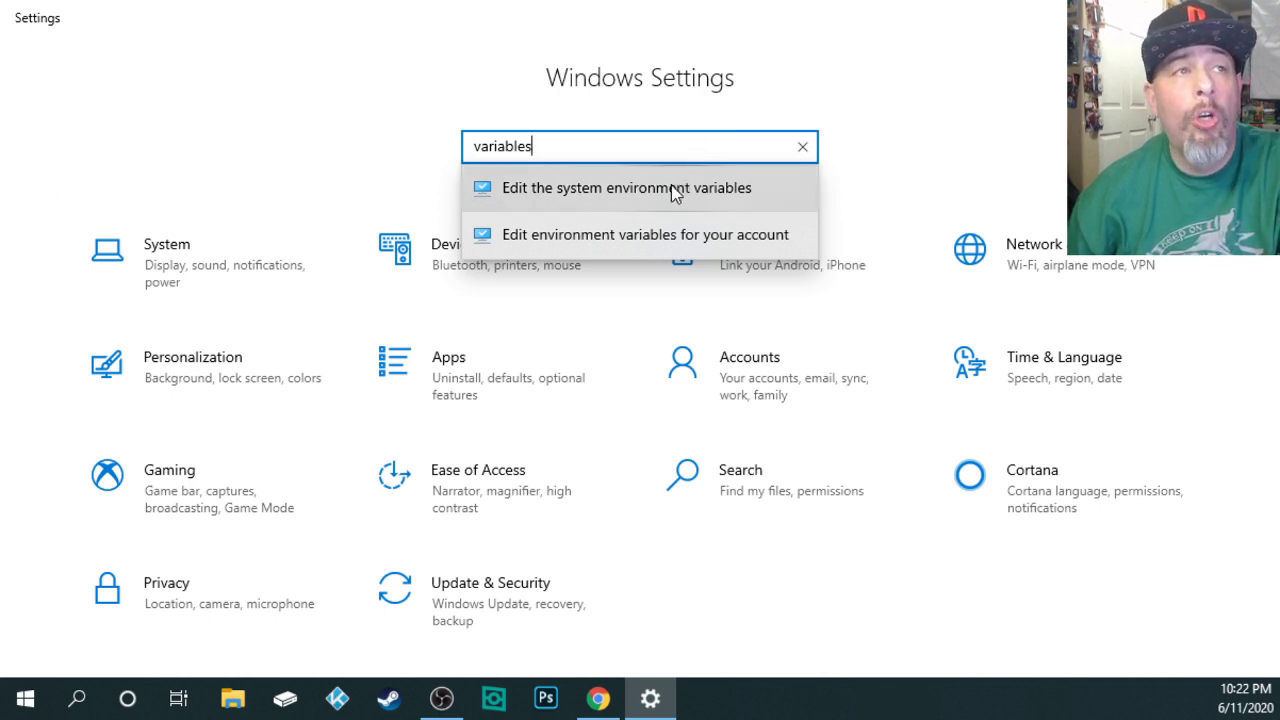
click(551, 187)
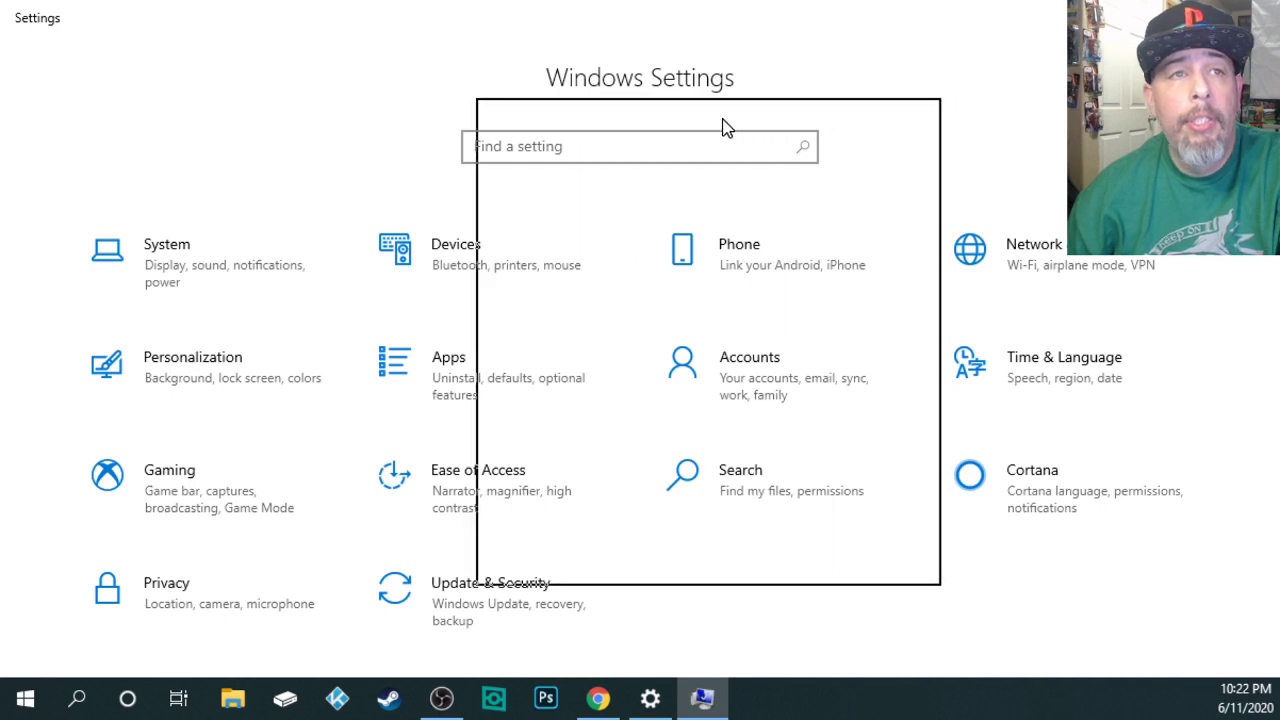
drag(755, 118, 693, 89)
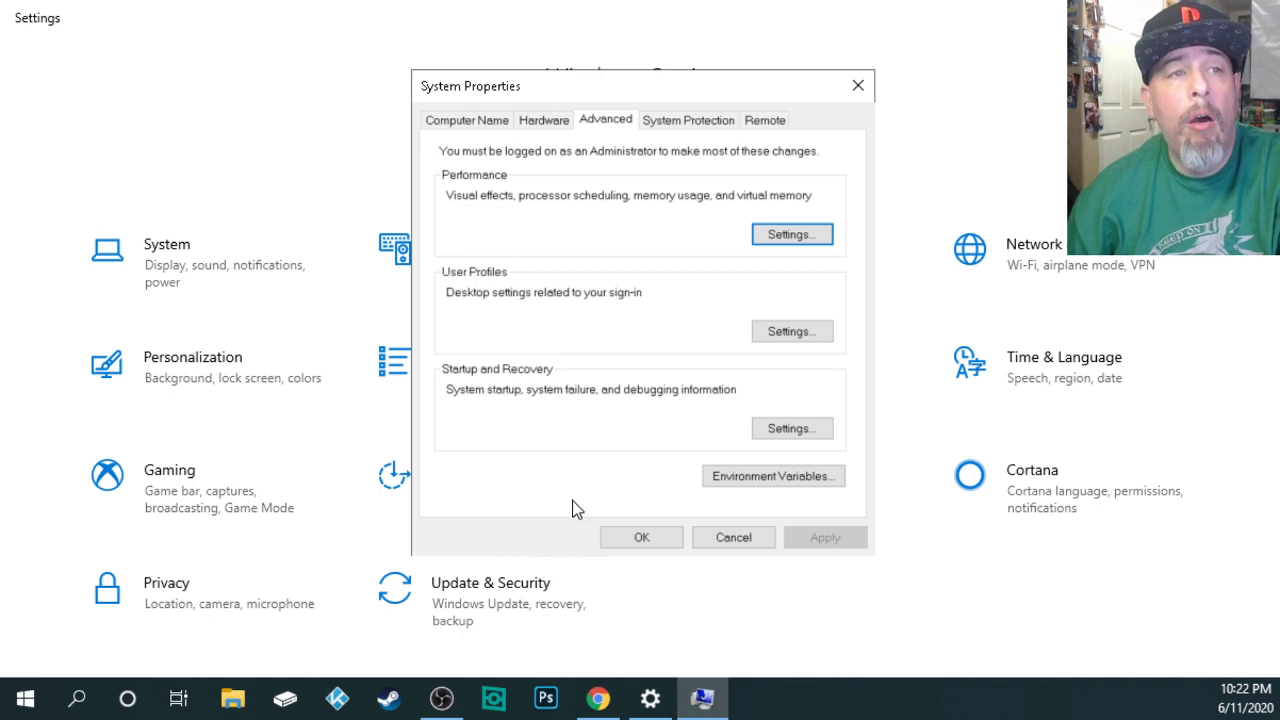
click(769, 474)
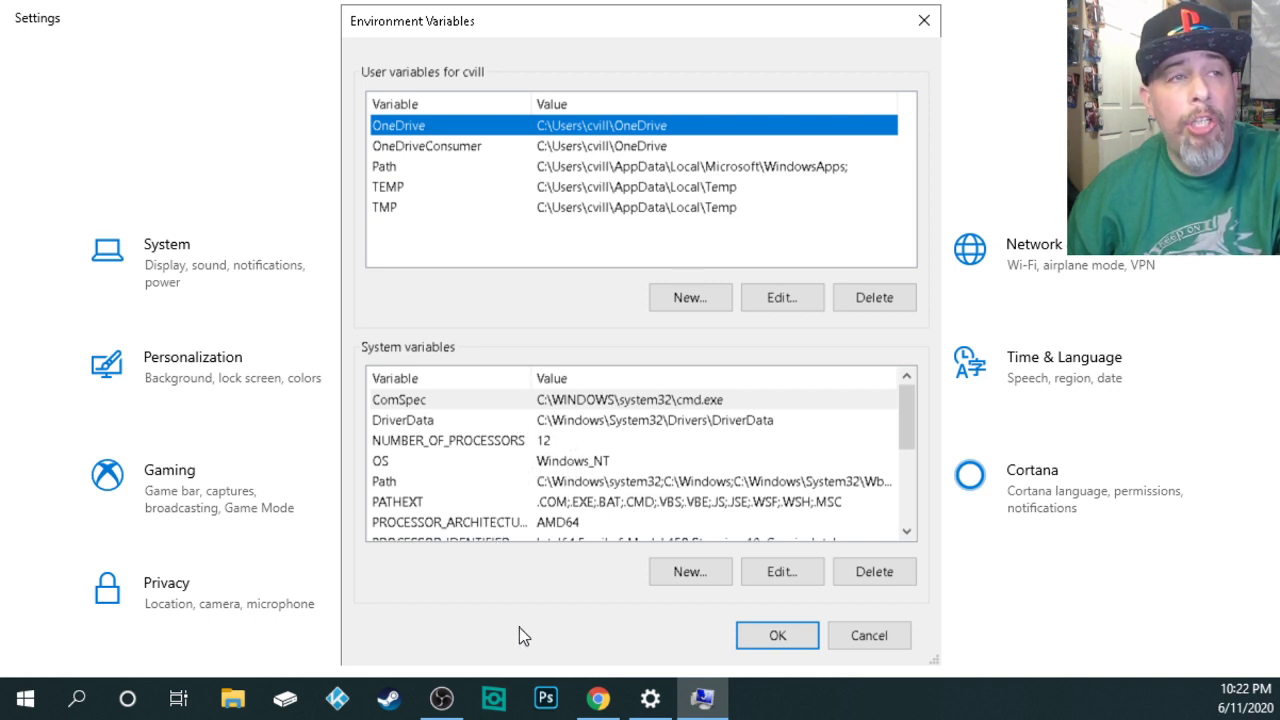
Start a new system variable and name it SDL_AUDIODRIVER.
click(690, 572)
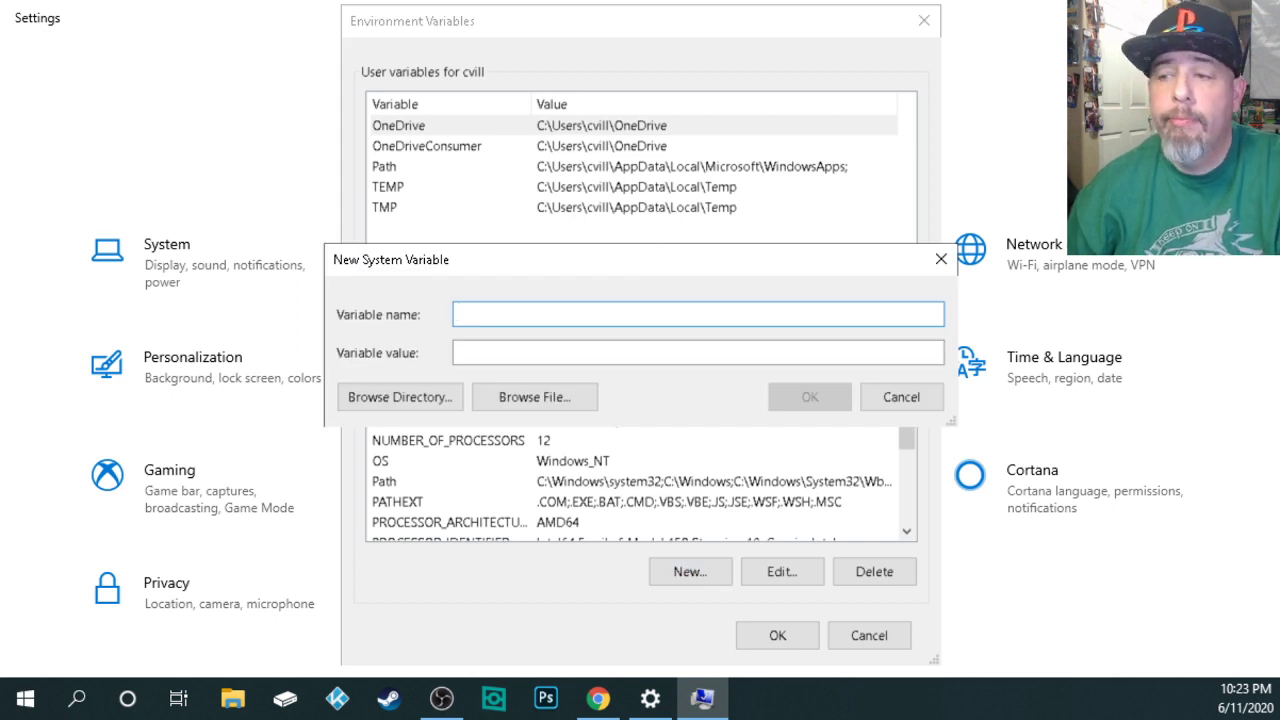
click(494, 318)
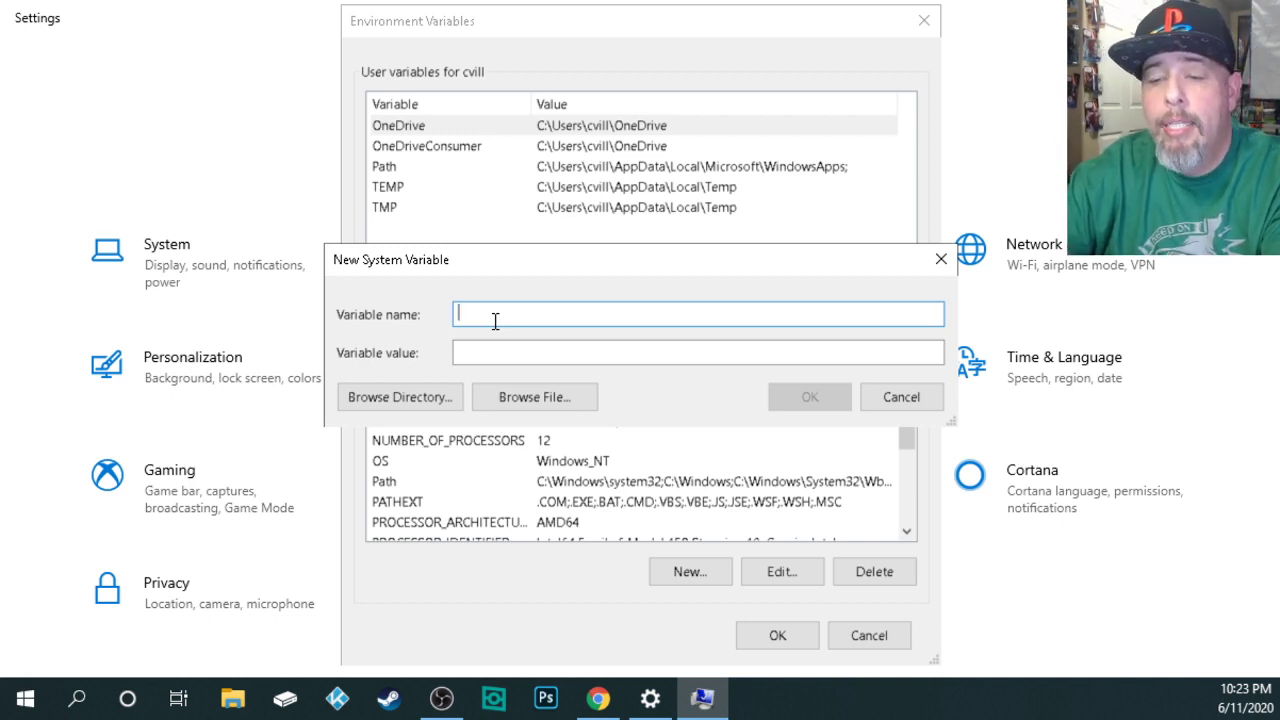
text(SDL)
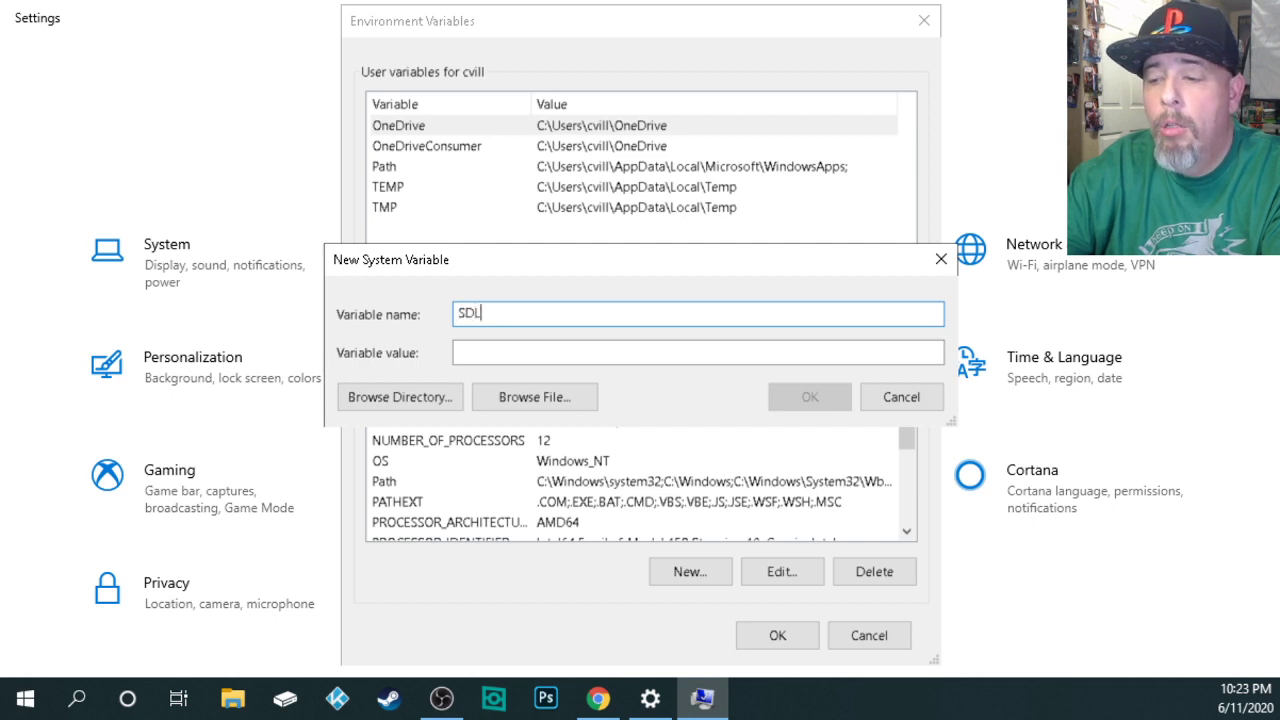
text(_A)
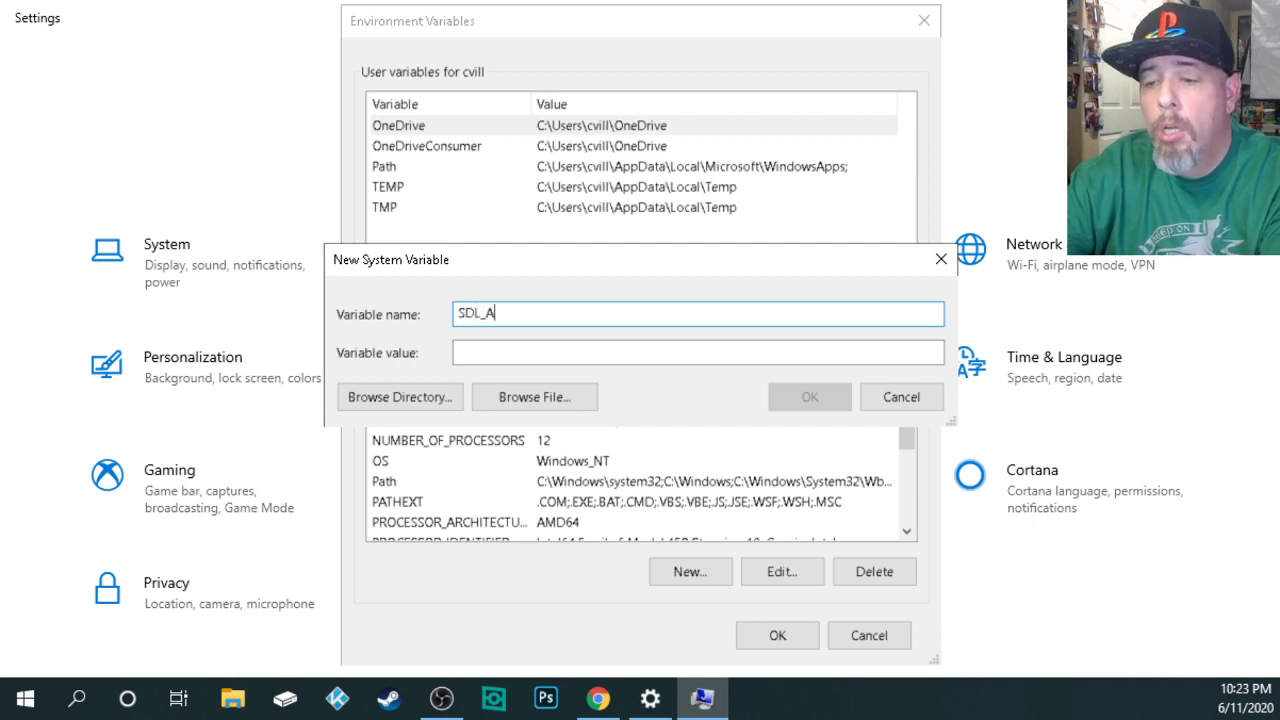
text(UDIODR)
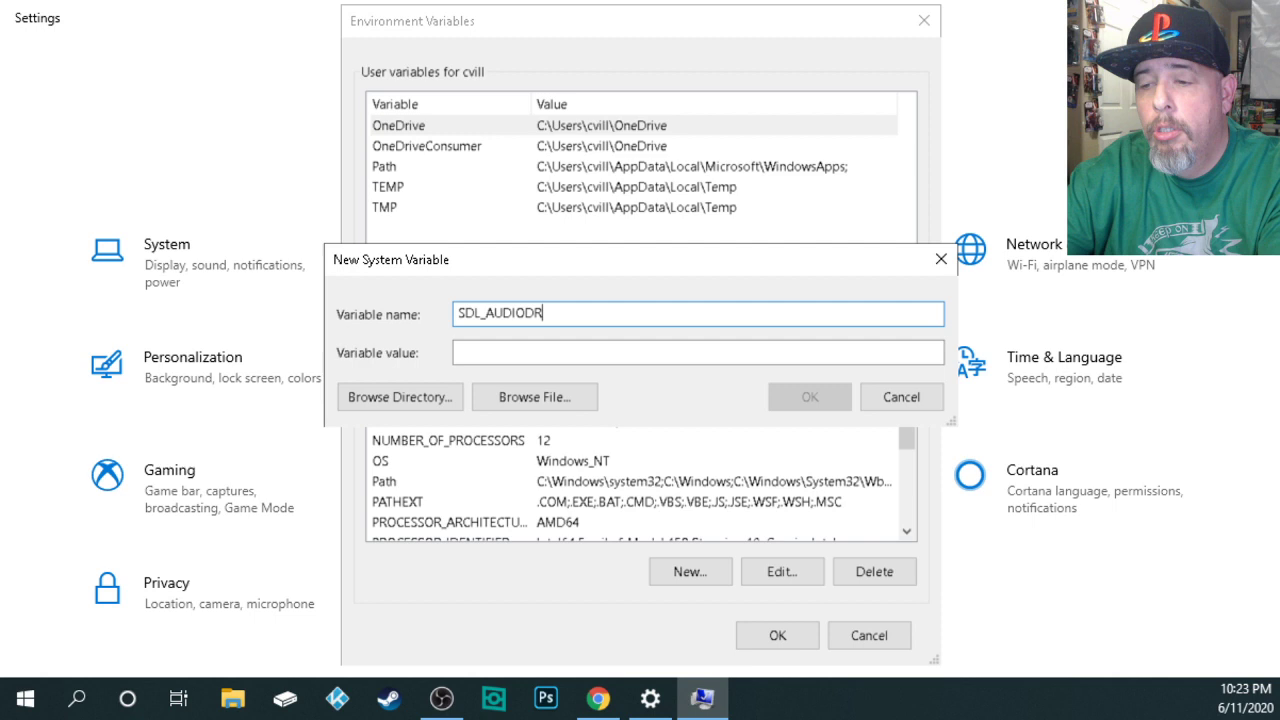
text(IVER)
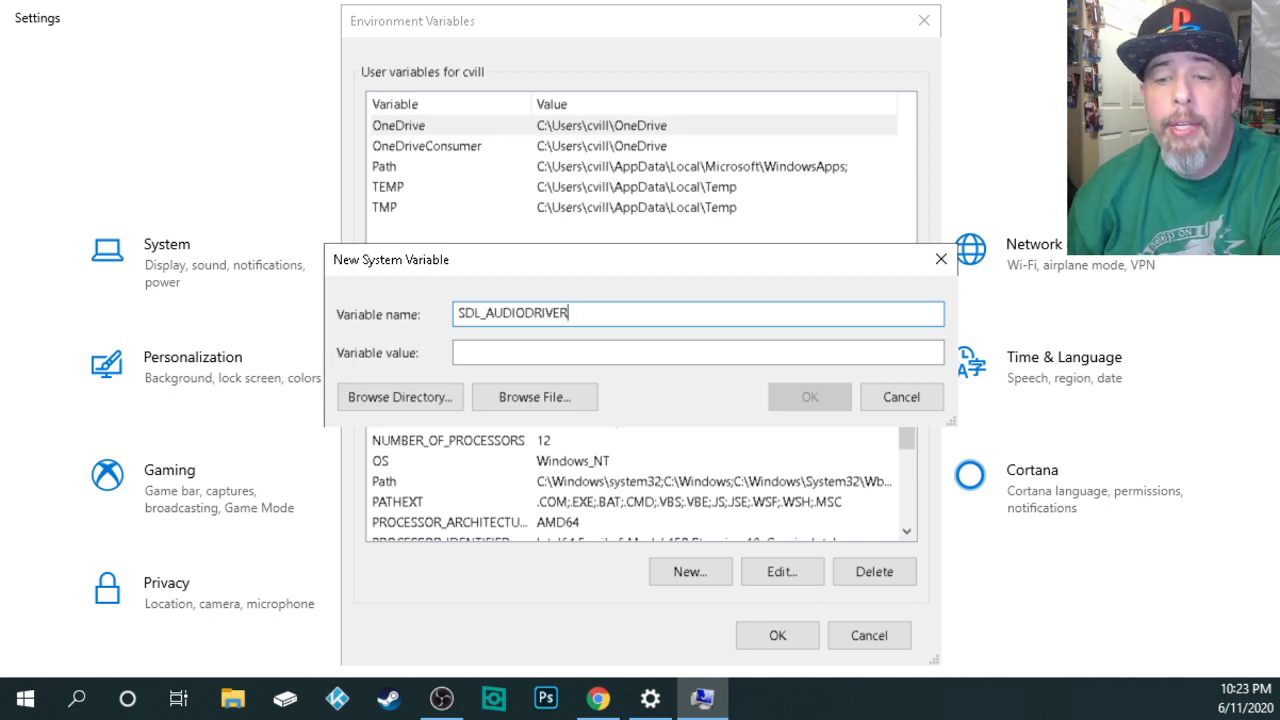
Set the new system variable's value to DirectSound, save it, and close the system dialogs and Windows Settings.
click(474, 356)
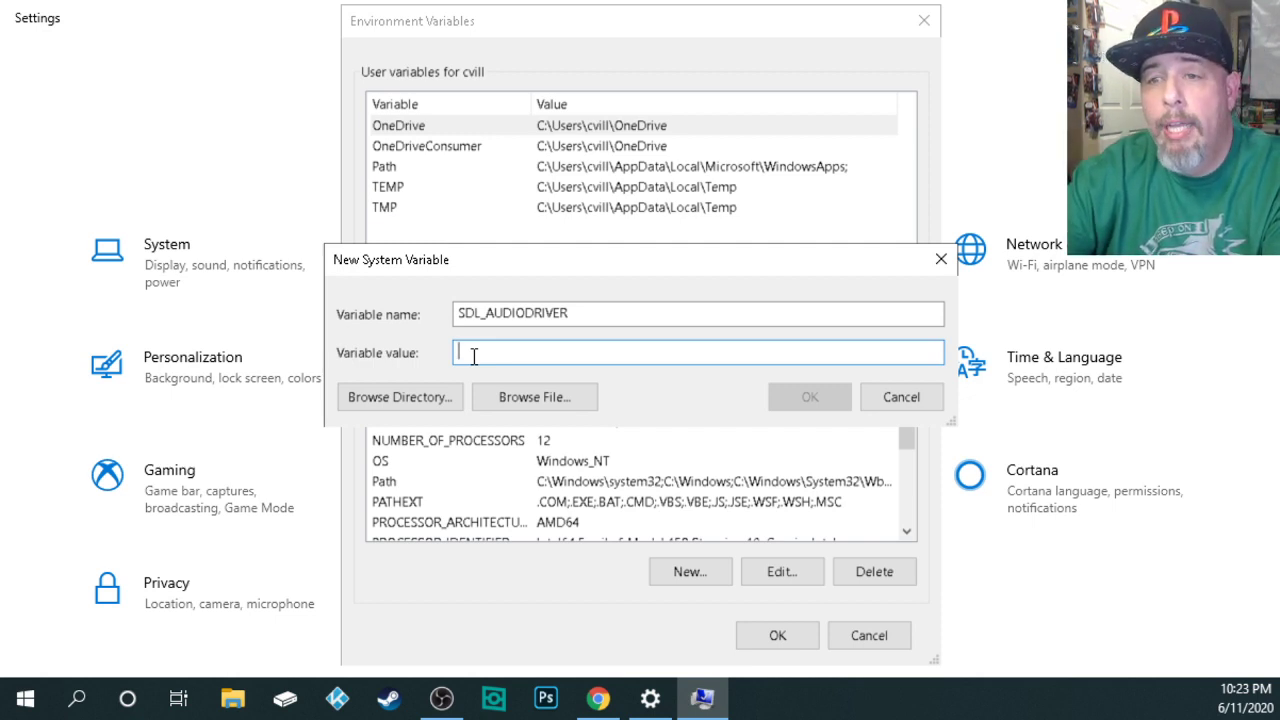
text(Direct)
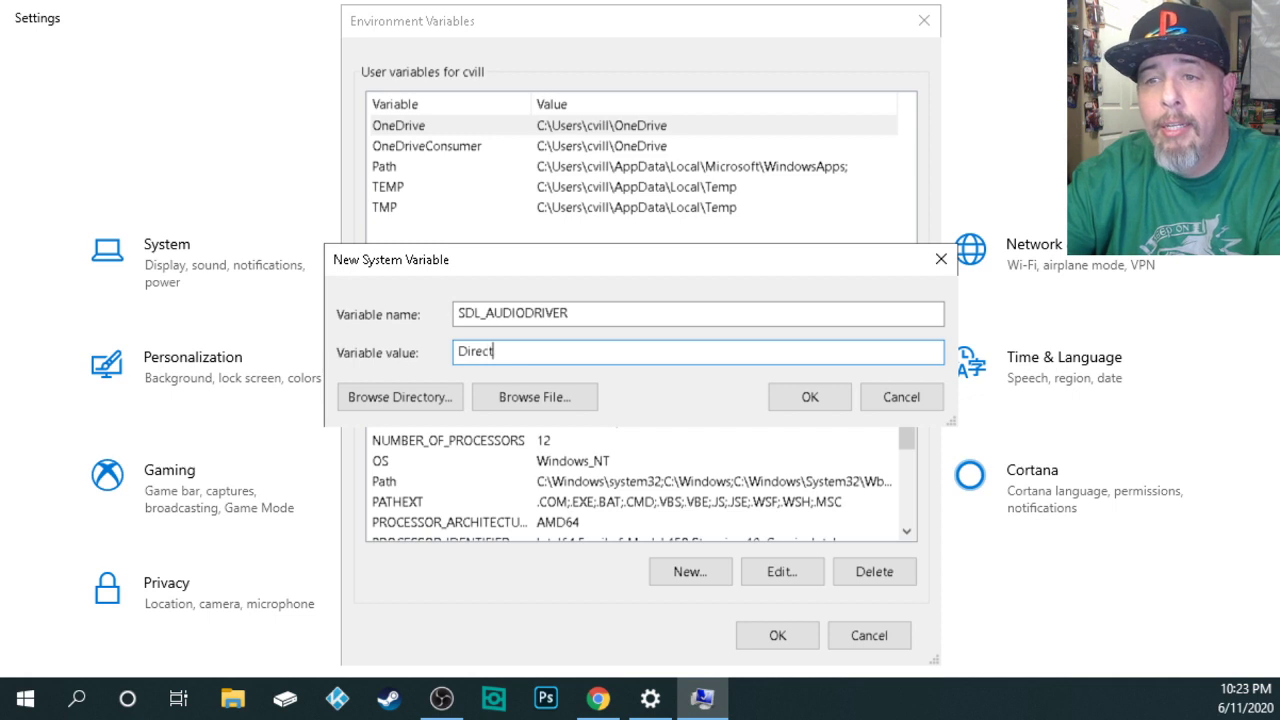
text(SOund)
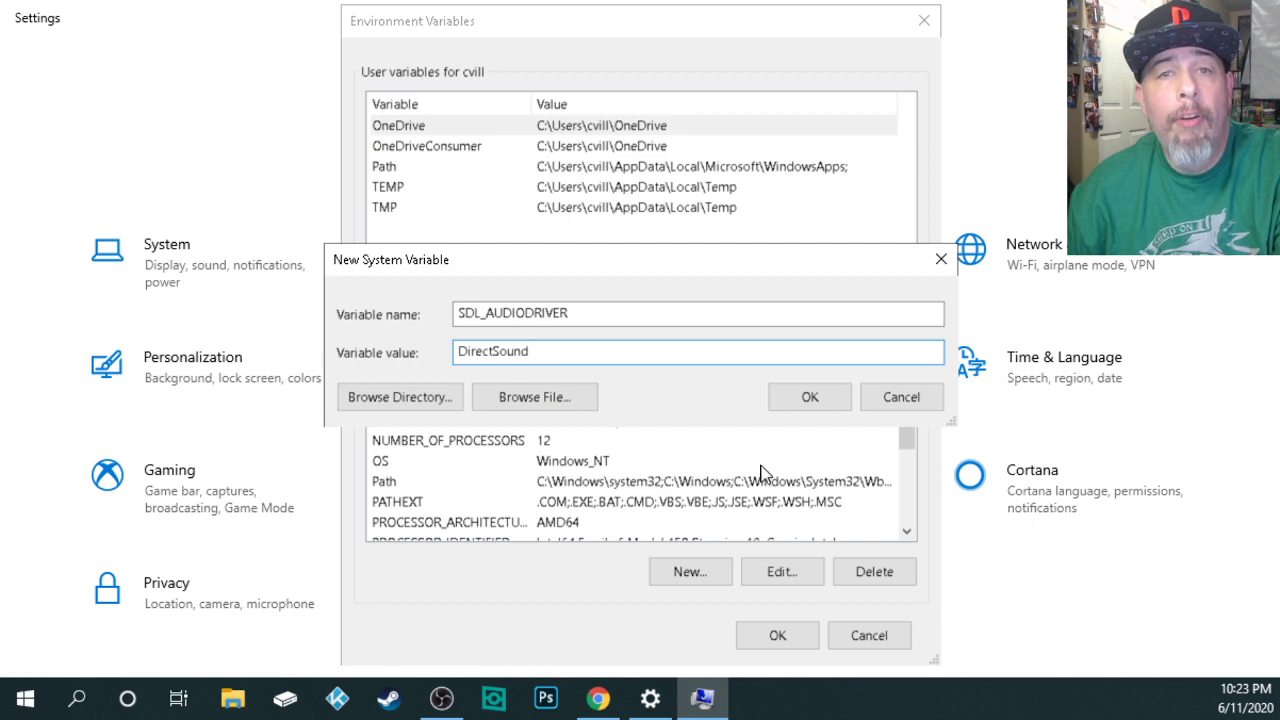
click(806, 397)
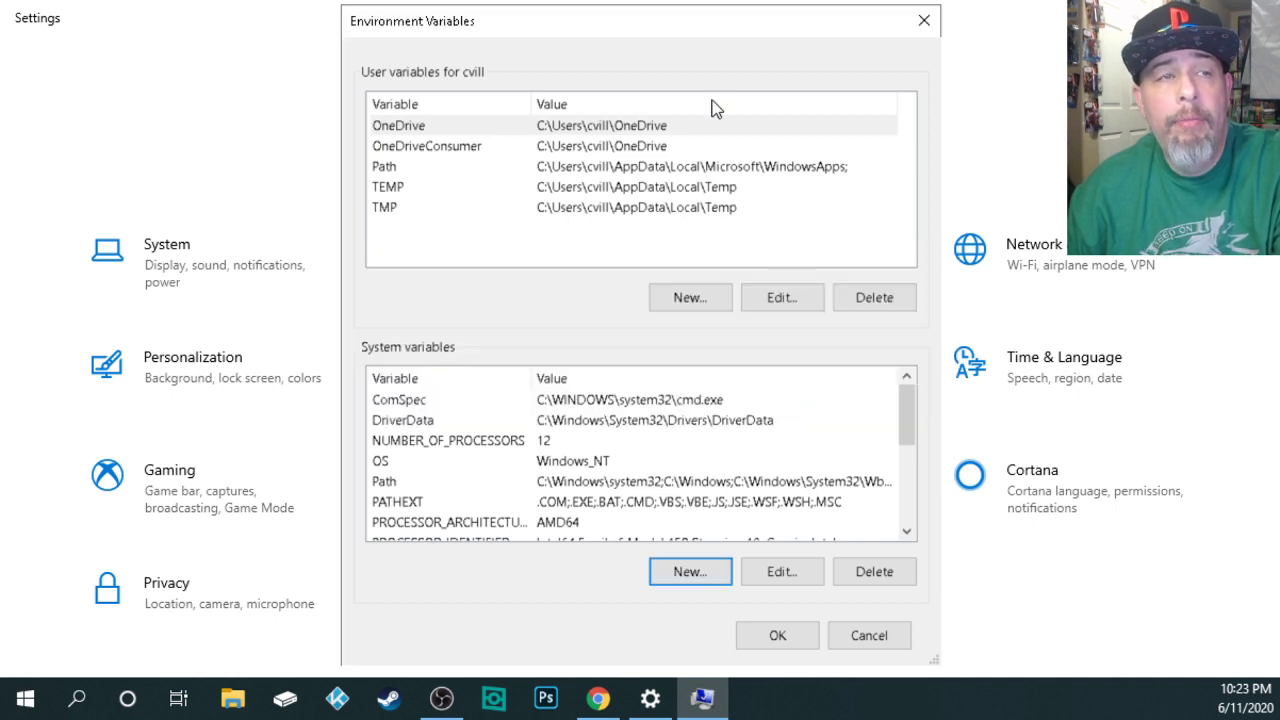
click(776, 637)
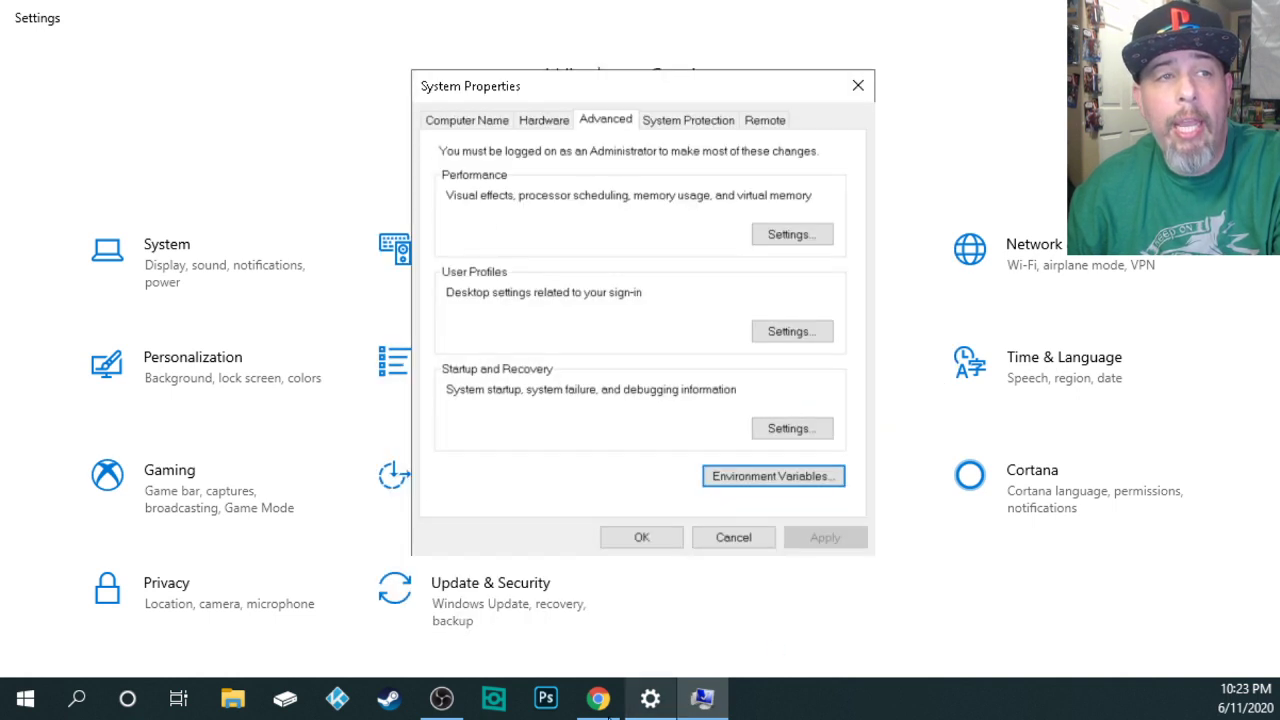
click(641, 538)
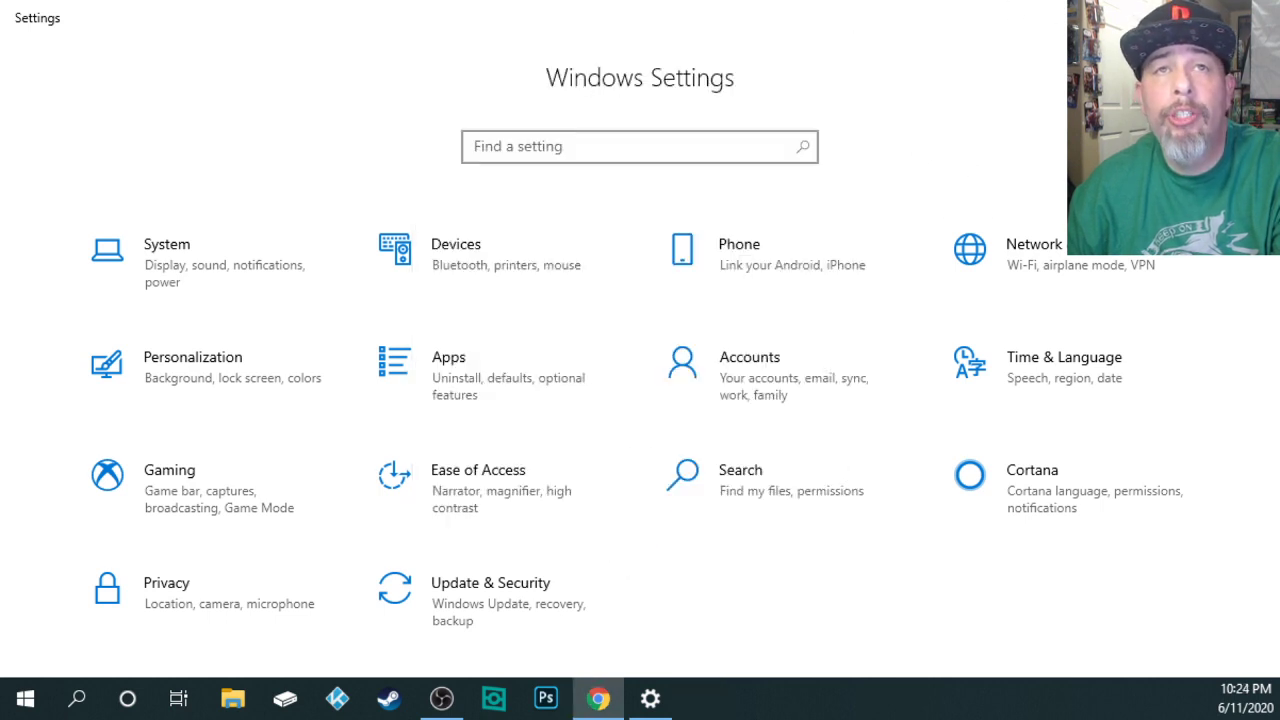
key(alt+F4)
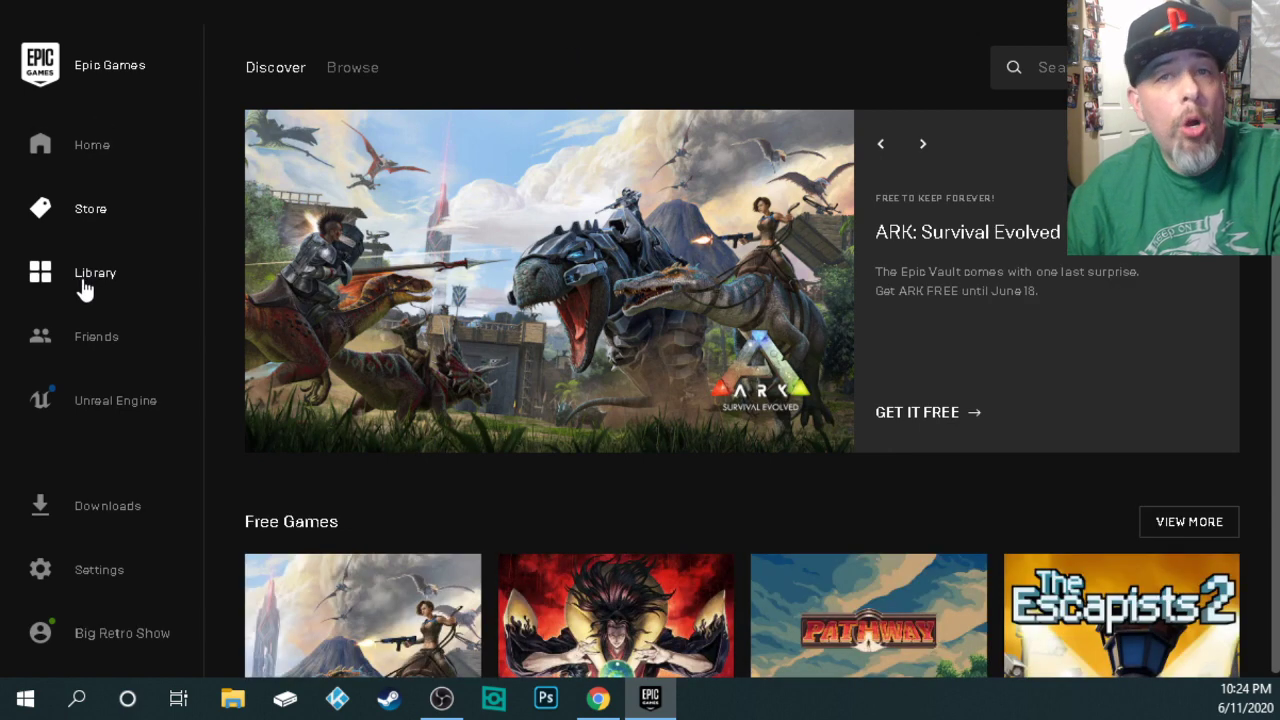
Launch Samurai Shodown NEOGEO Collection from the Epic Games library and reposition the game window on the desktop.
click(85, 285)
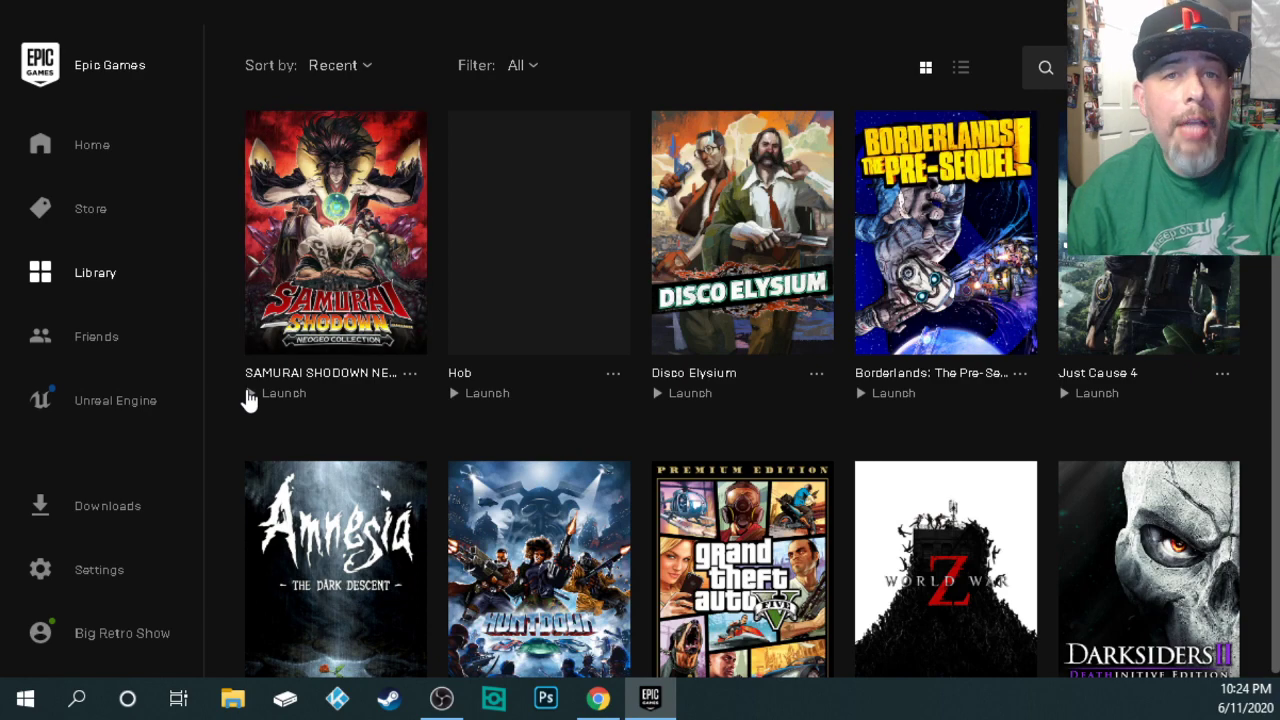
click(249, 396)
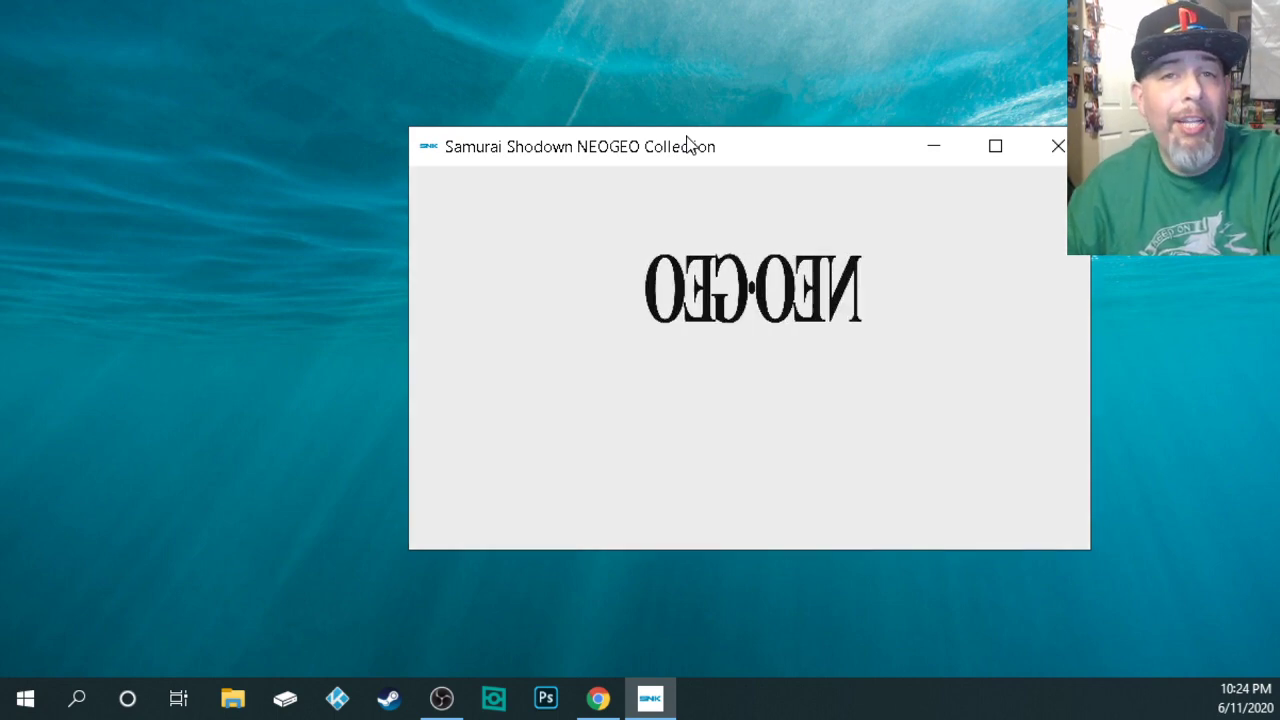
click(995, 146)
drag(546, 30, 634, 40)
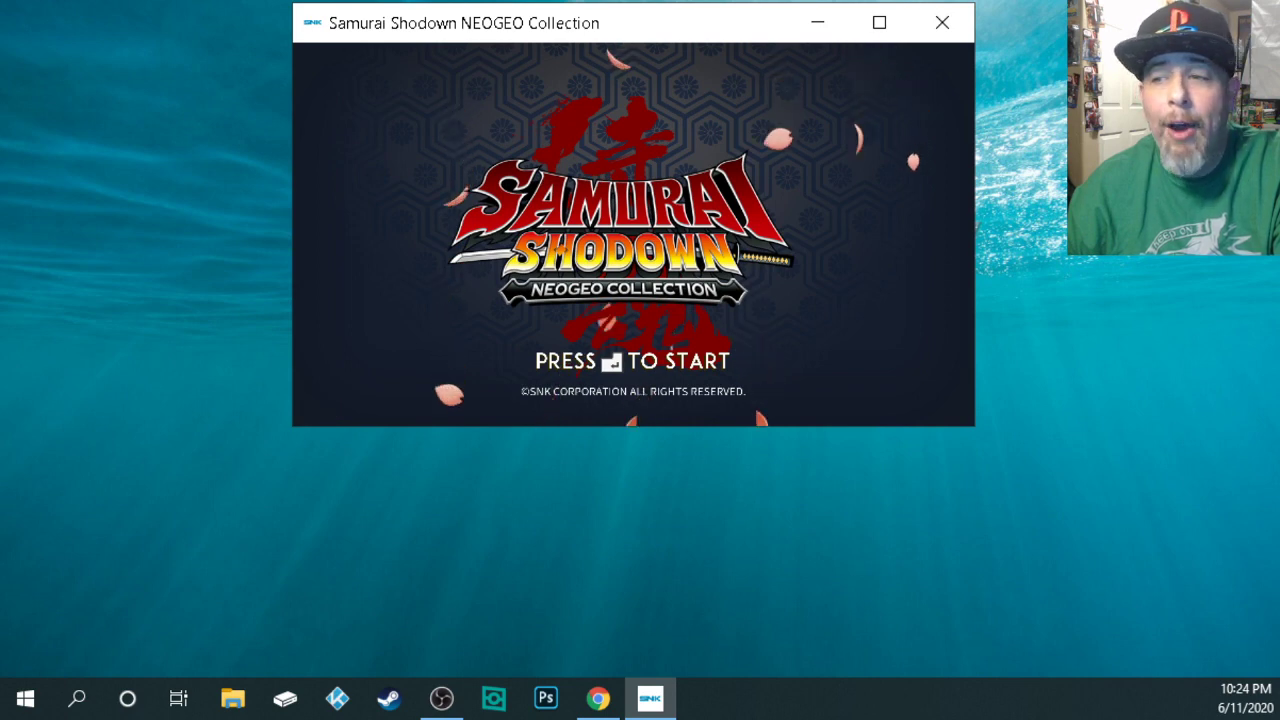
Return focus to the Samurai Shodown window and start the game from its title screen.
key(alt+Tab)
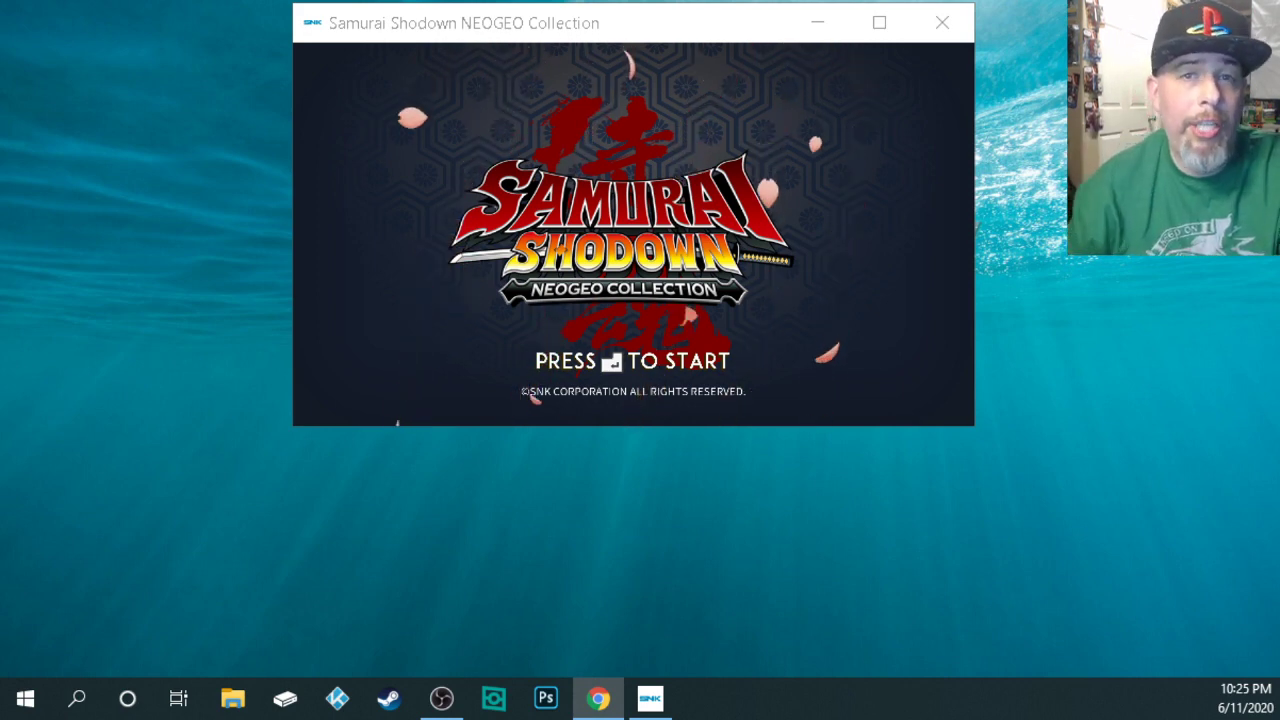
click(567, 34)
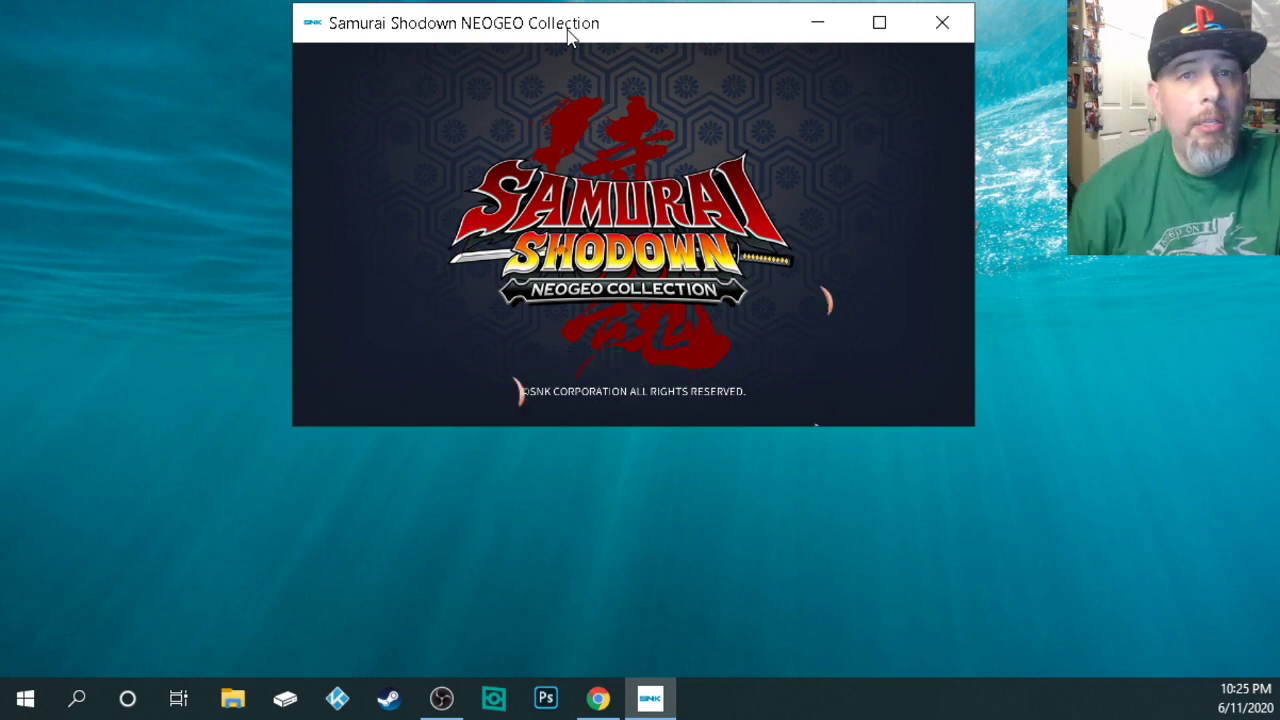
key(Return)
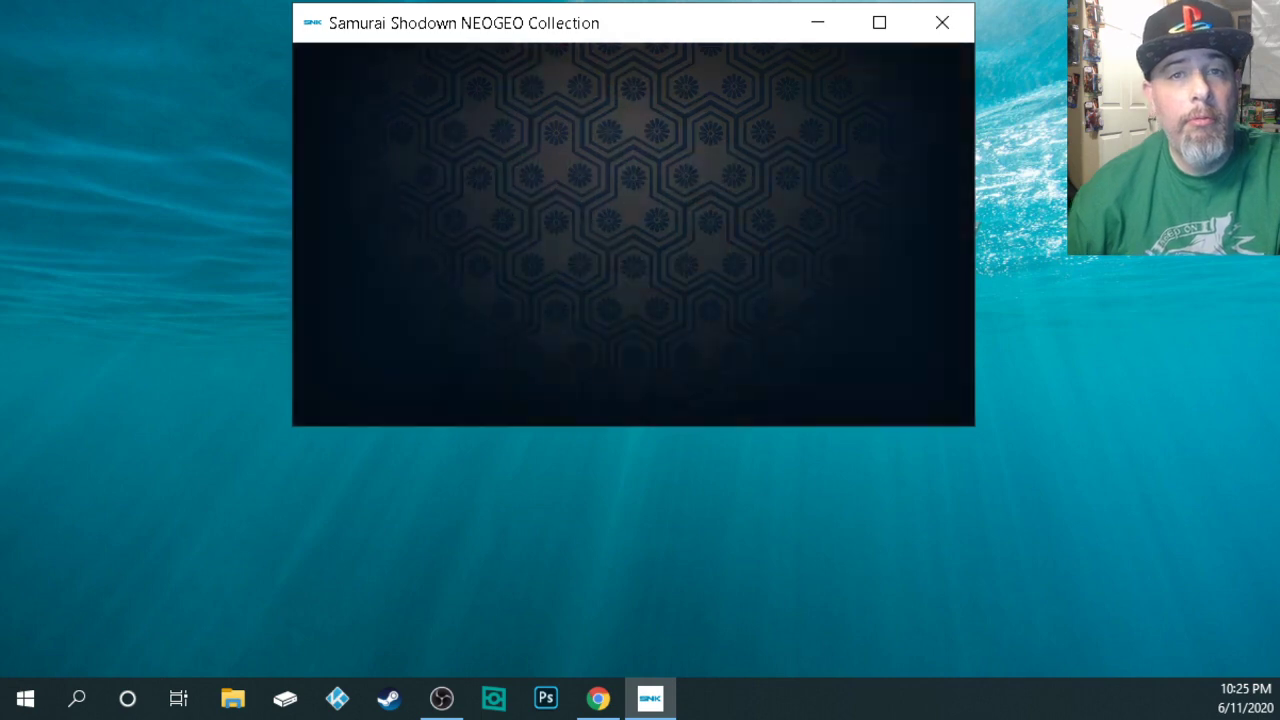